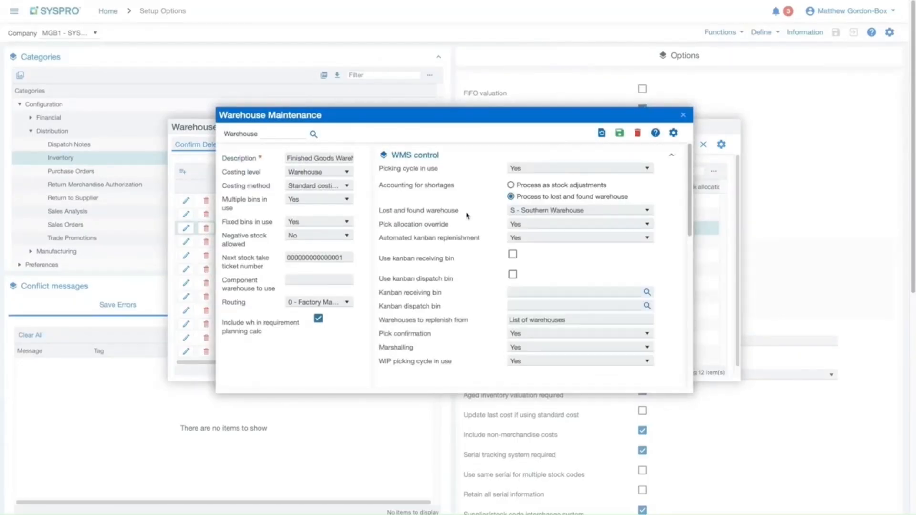
pyautogui.scroll(-2, 520, 275)
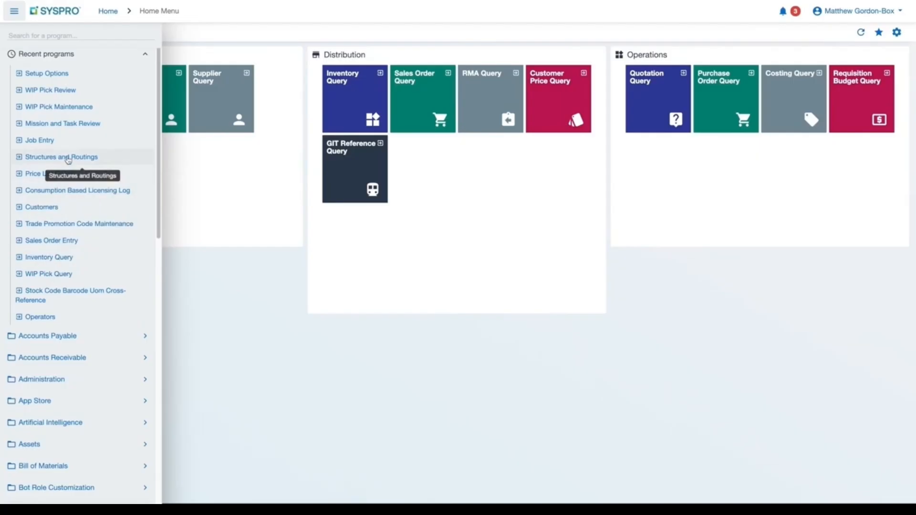
# Step: Load parent stock code MGBMAKE001 in Structures and Routings and open its ASSEMB operation for changing
pyautogui.click(67, 158)
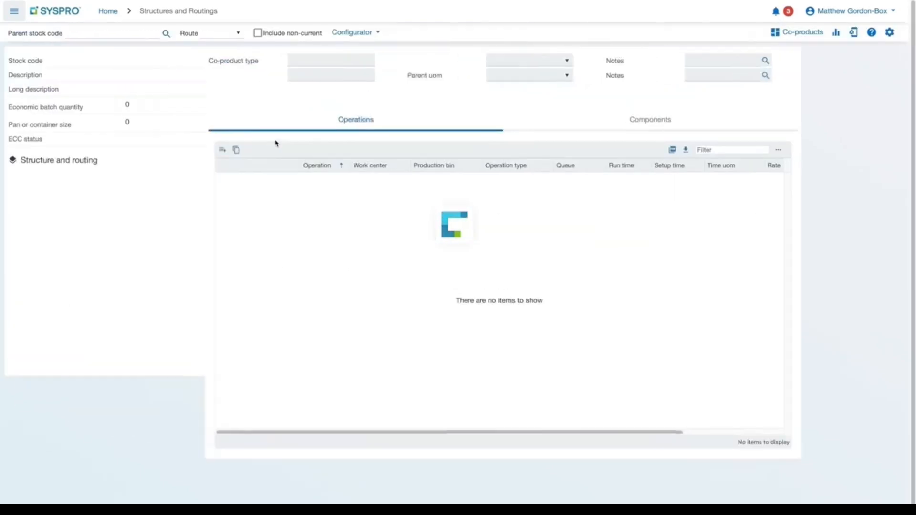
pyautogui.click(103, 34)
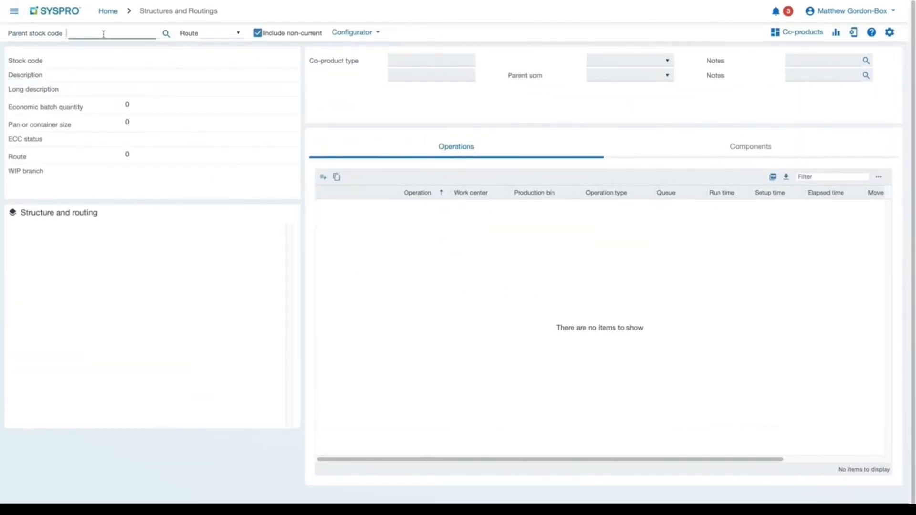
pyautogui.write('MGB')
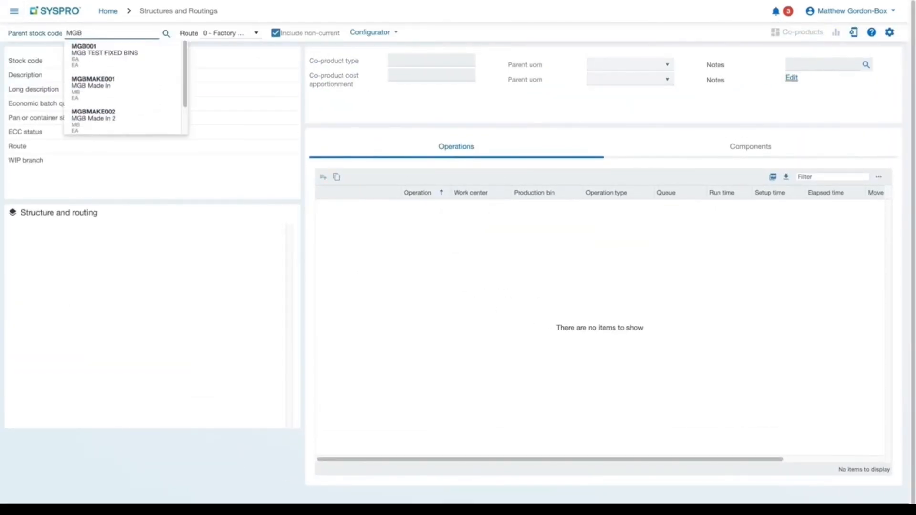
pyautogui.click(92, 81)
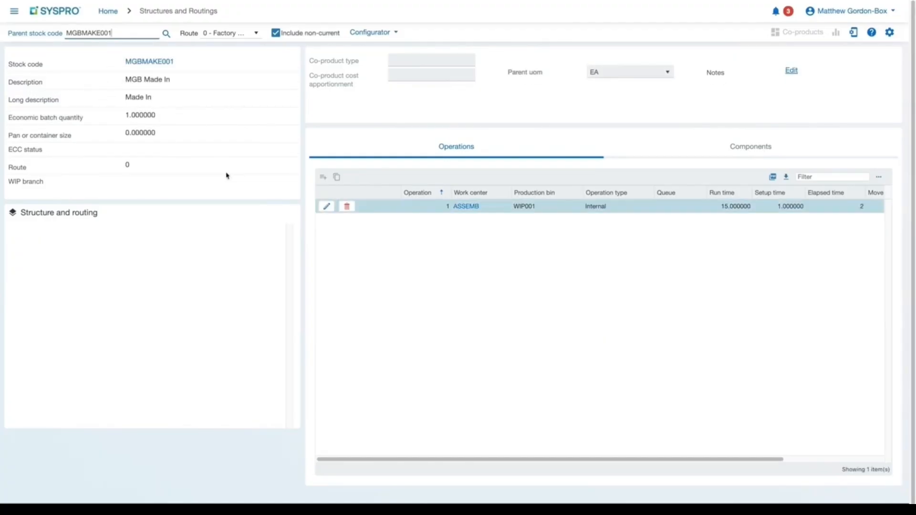
pyautogui.click(326, 209)
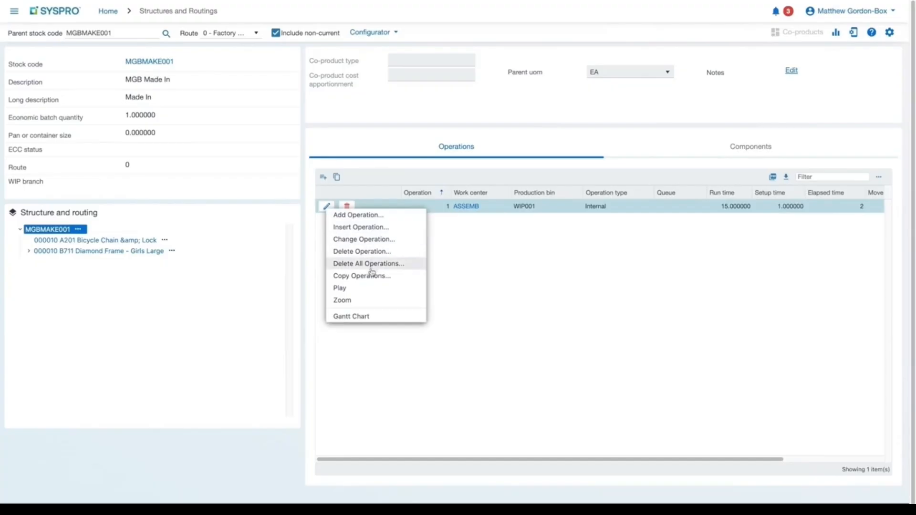
pyautogui.click(375, 241)
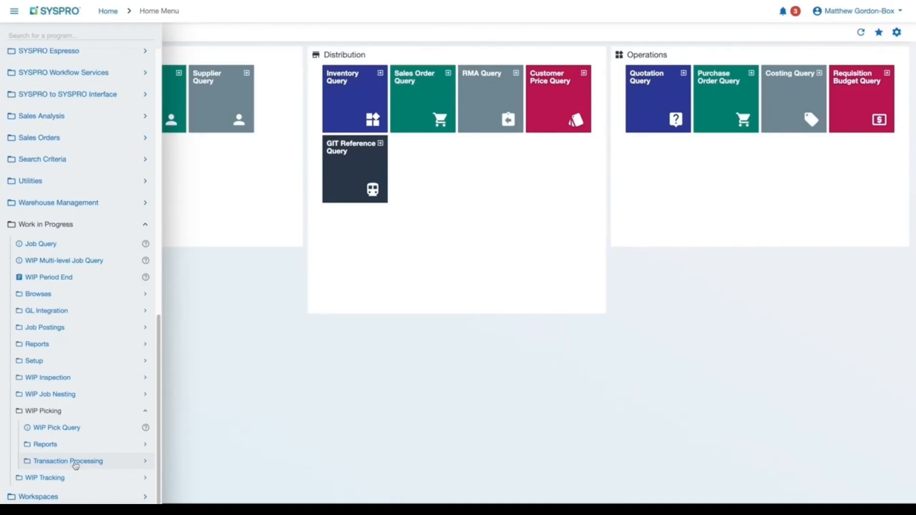
# Step: Open WIP Pick Review from the WIP Picking transaction programs and list the lines for all jobs
pyautogui.click(76, 462)
pyautogui.click(75, 461)
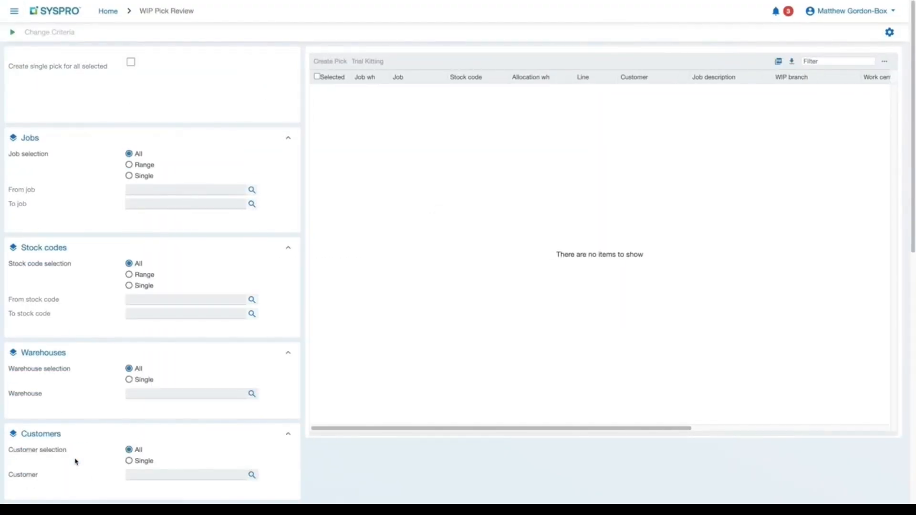
pyautogui.click(13, 33)
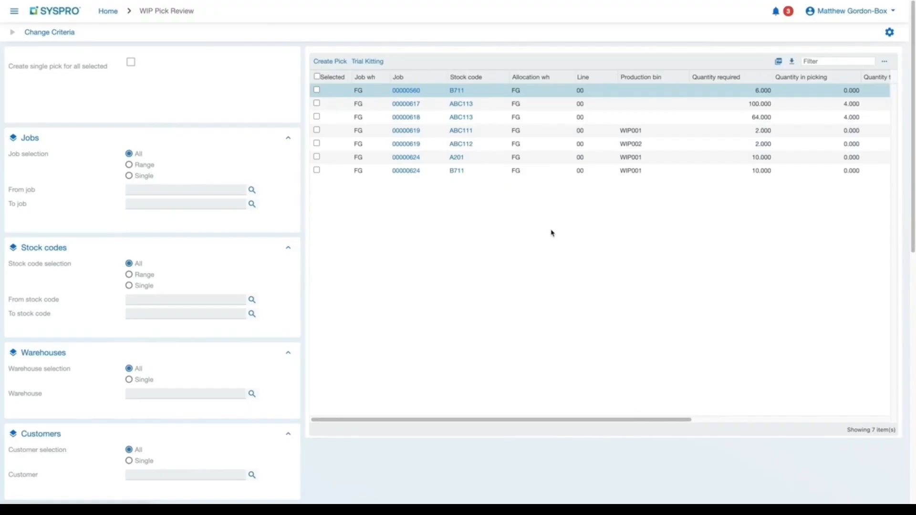
# Step: Create a new pick for the A201 line of job 00000624 with the creation of missions and tasks enabled
pyautogui.click(316, 158)
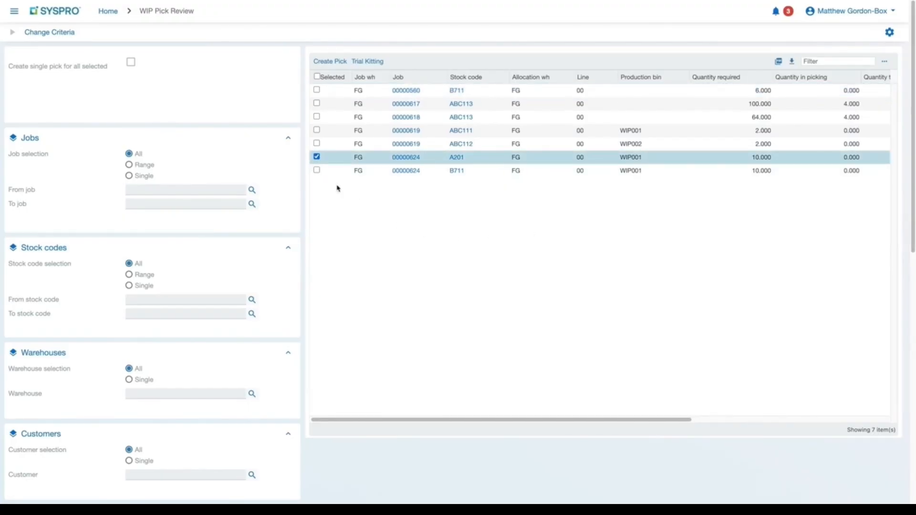
pyautogui.click(336, 63)
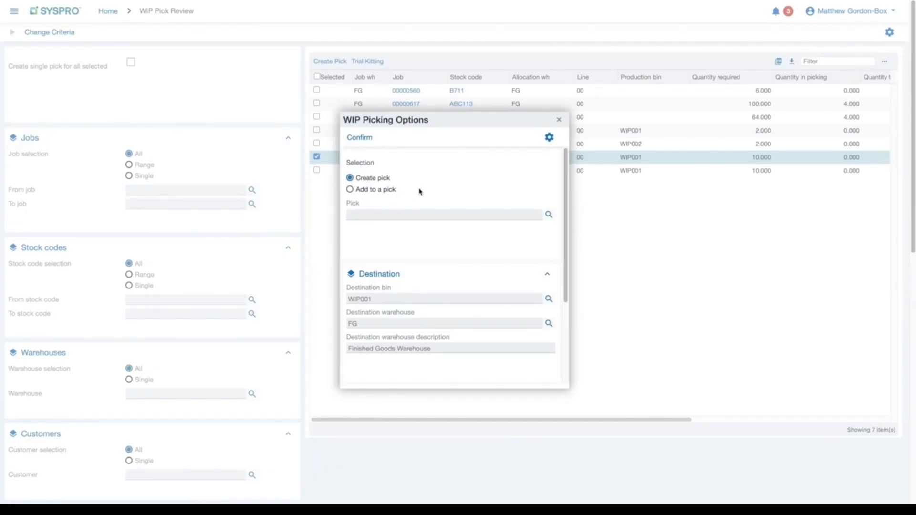
pyautogui.scroll(-2, 410, 230)
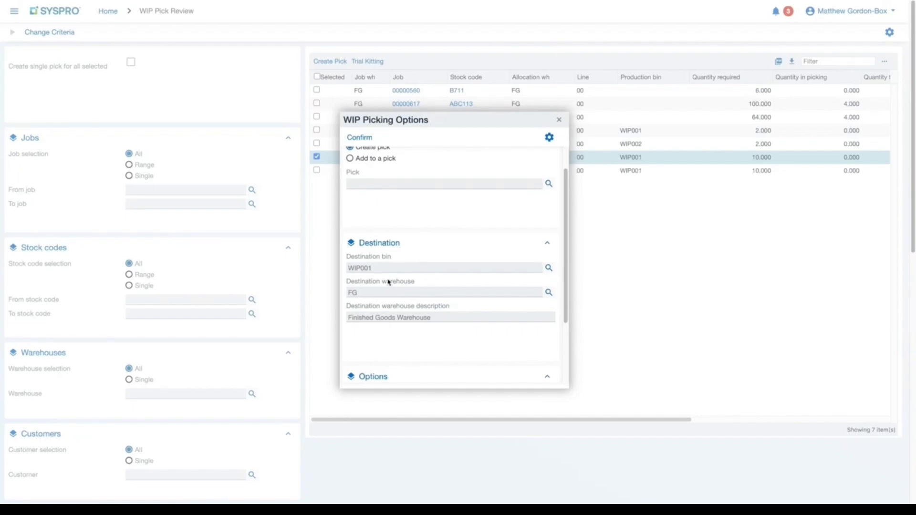
pyautogui.scroll(-5, 392, 276)
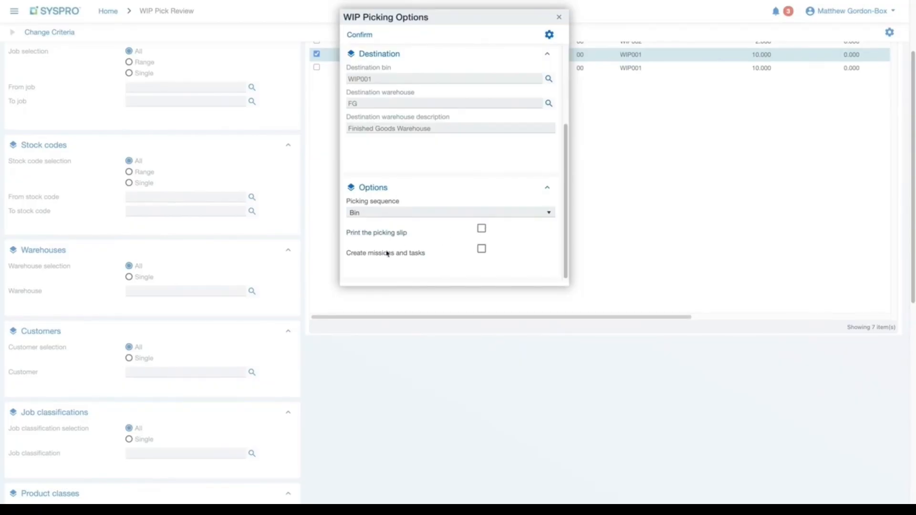
pyautogui.click(482, 249)
pyautogui.scroll(5, 527, 256)
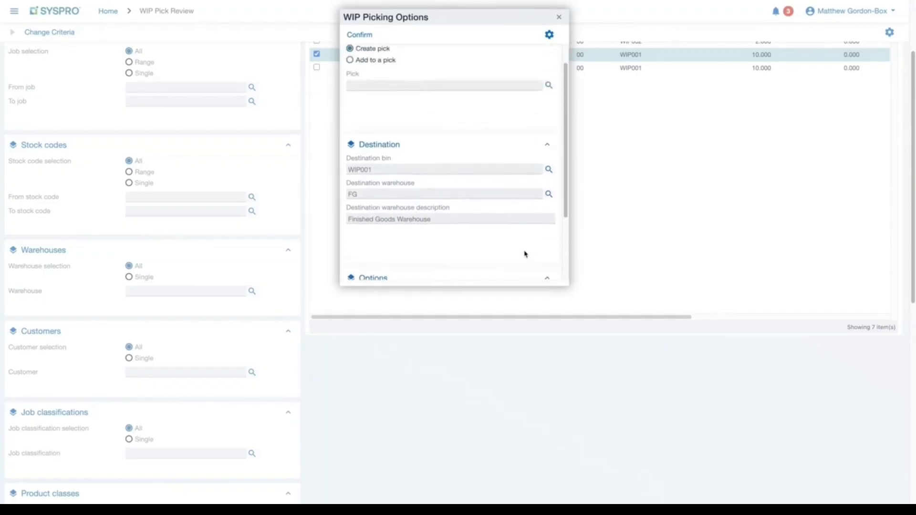
pyautogui.scroll(3, 358, 40)
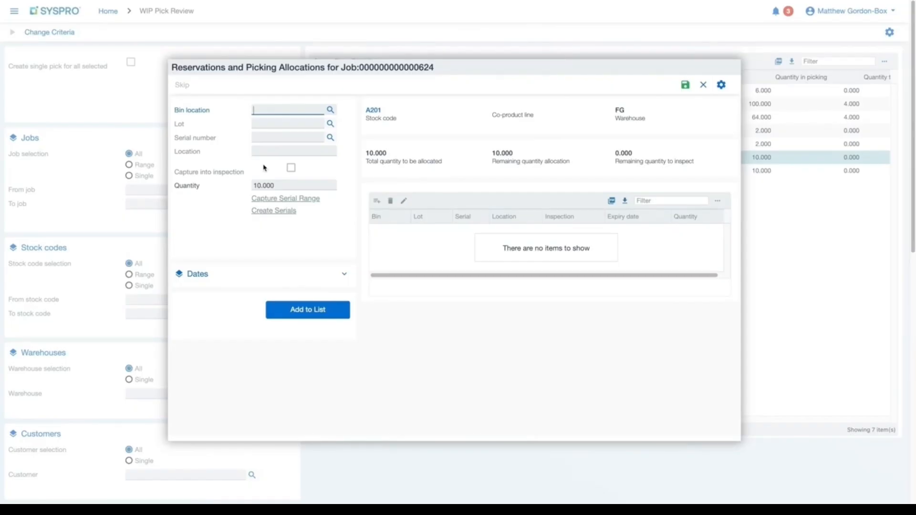
# Step: Allocate the full quantity of 10 for stock code A201 from bin R01C17
pyautogui.click(332, 111)
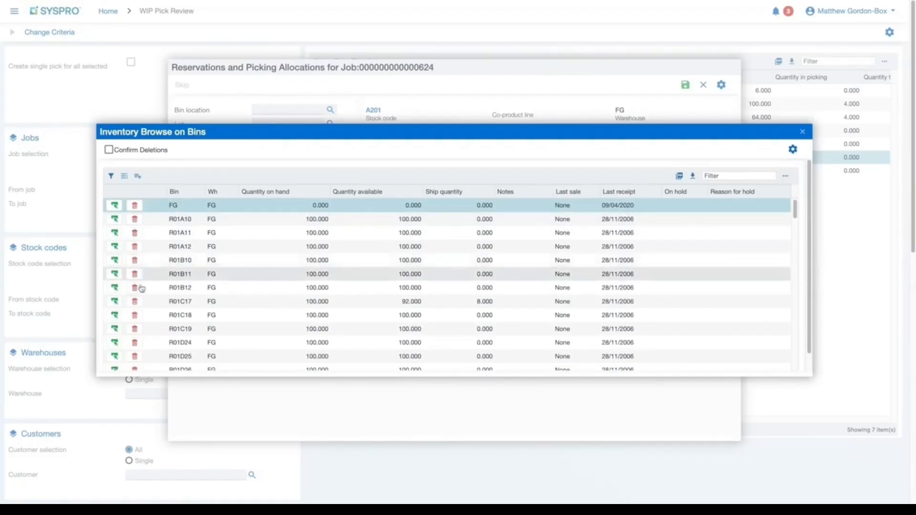
pyautogui.click(117, 304)
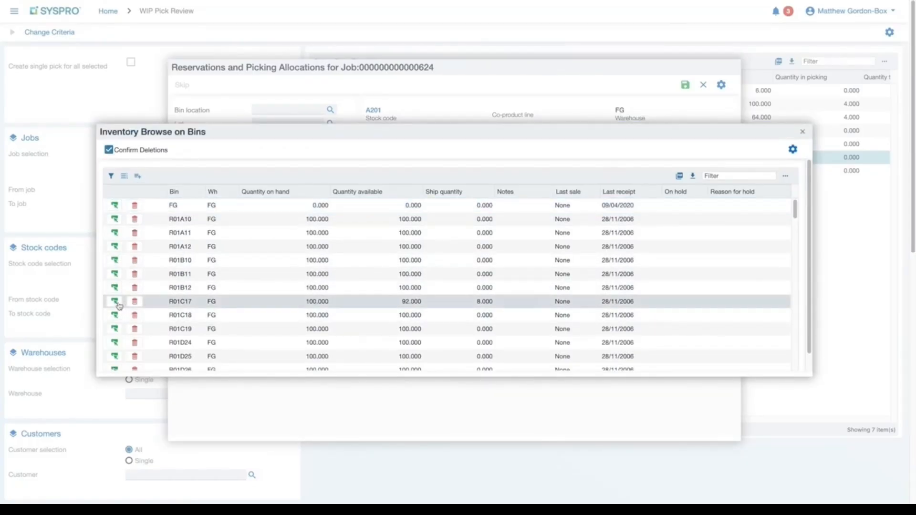
pyautogui.click(114, 301)
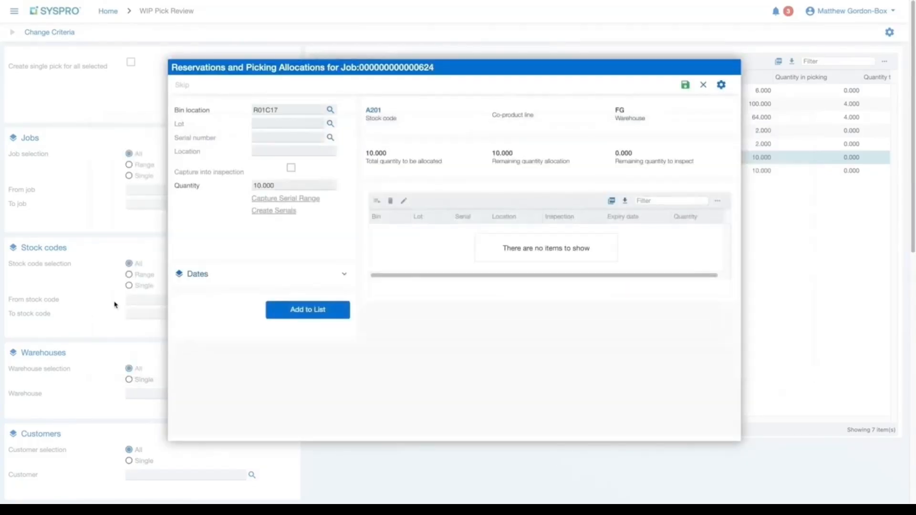
pyautogui.click(308, 312)
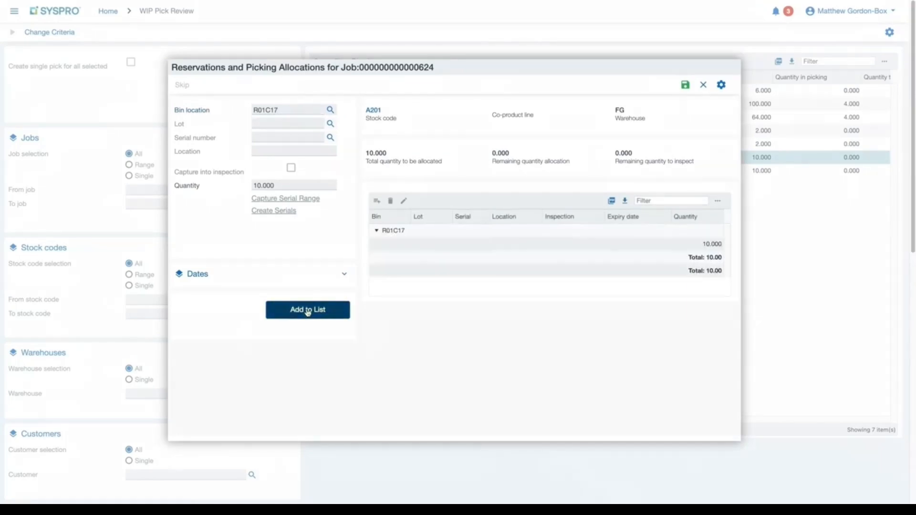
pyautogui.click(407, 285)
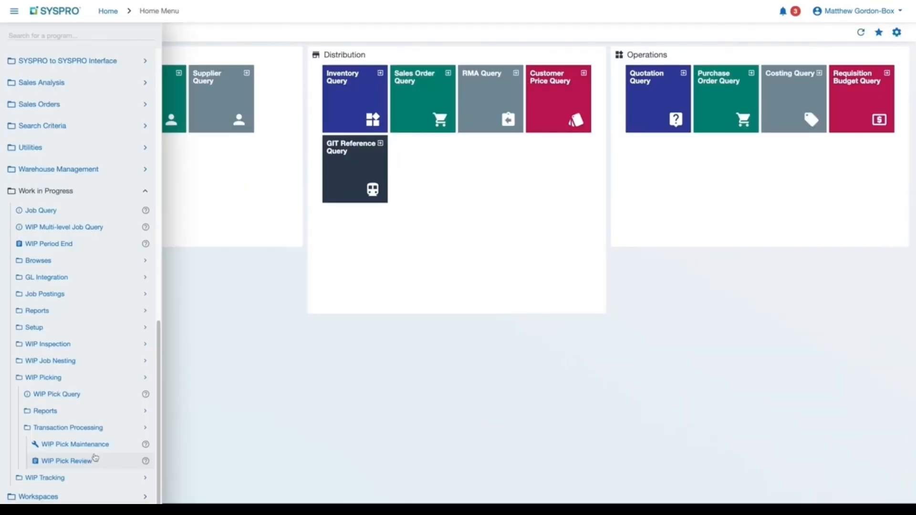
pyautogui.click(75, 444)
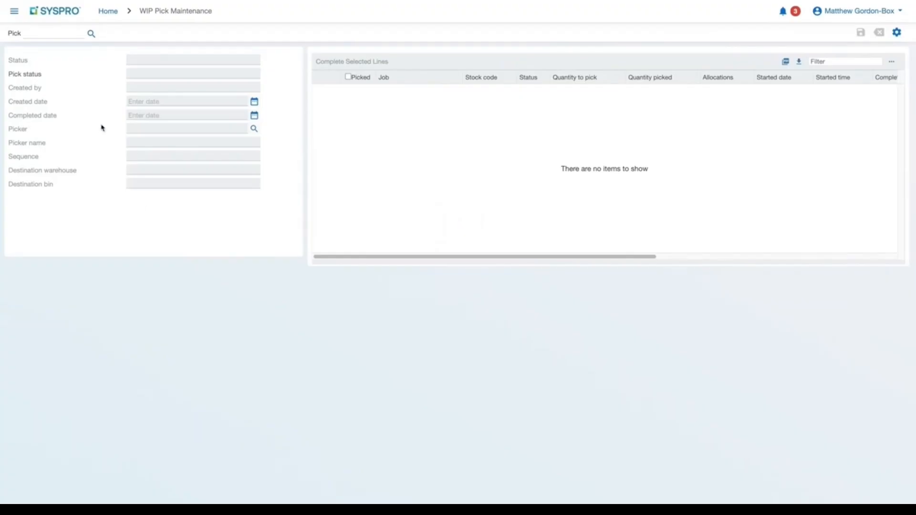
pyautogui.click(90, 34)
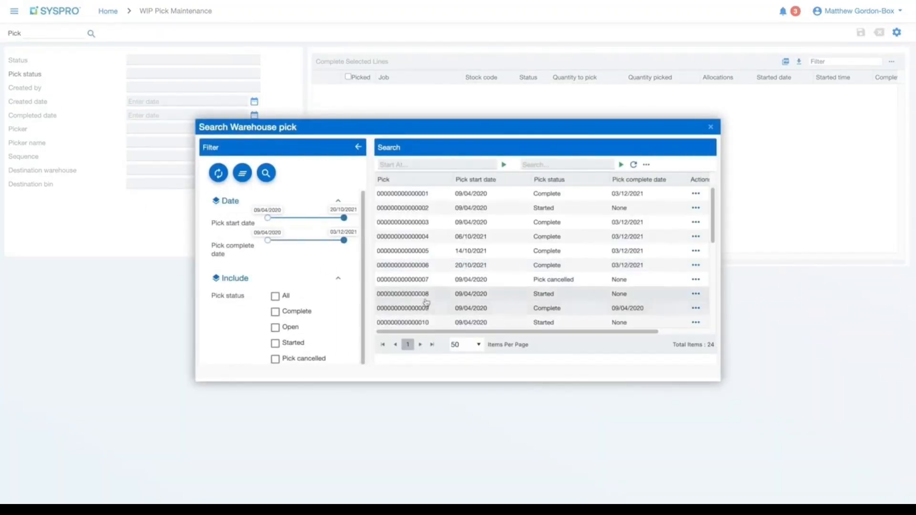
pyautogui.scroll(-5, 426, 301)
pyautogui.click(428, 327)
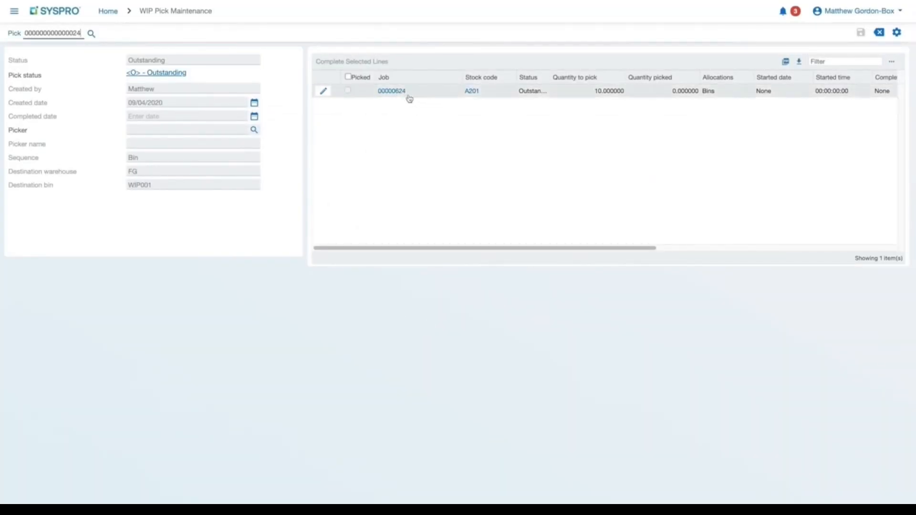
# Step: Review the pick line's allocation details, start picking and close the WIP Picking Slip
pyautogui.moveTo(428, 96)
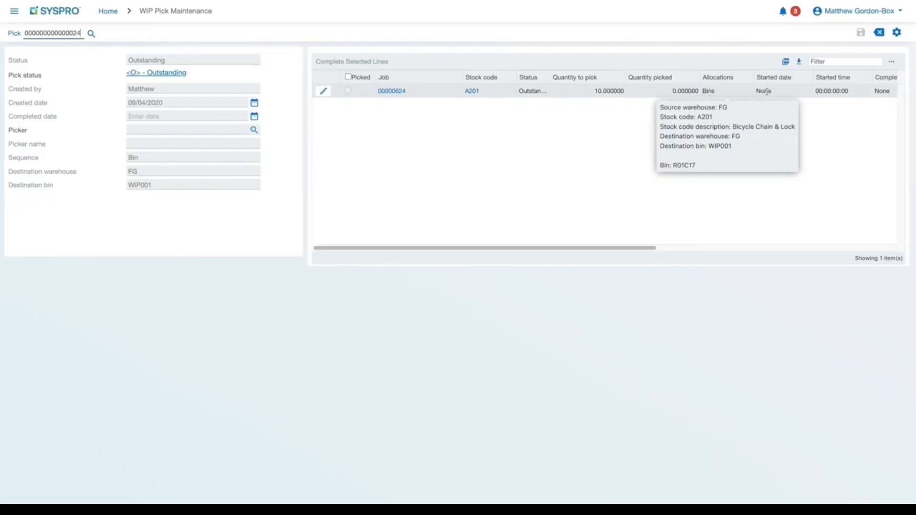
pyautogui.hscroll(8, 767, 92)
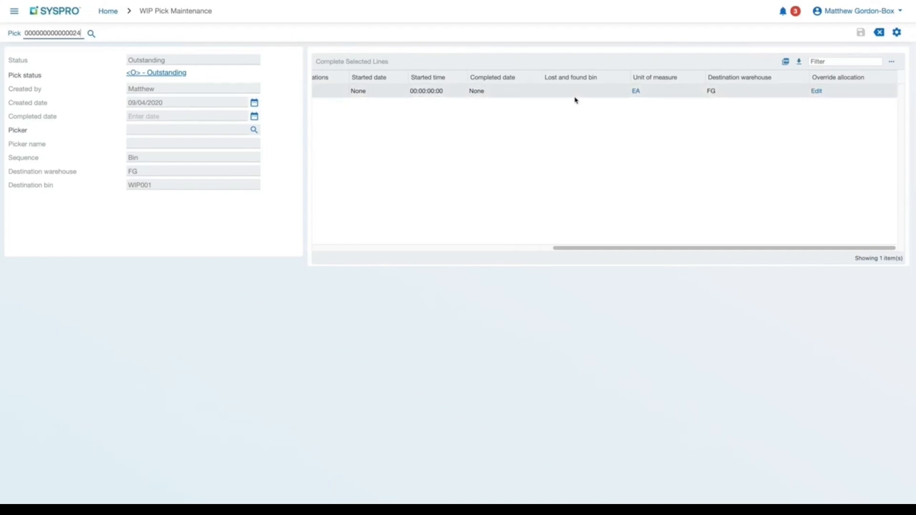
pyautogui.hscroll(-6, 575, 98)
pyautogui.hscroll(-2, 575, 99)
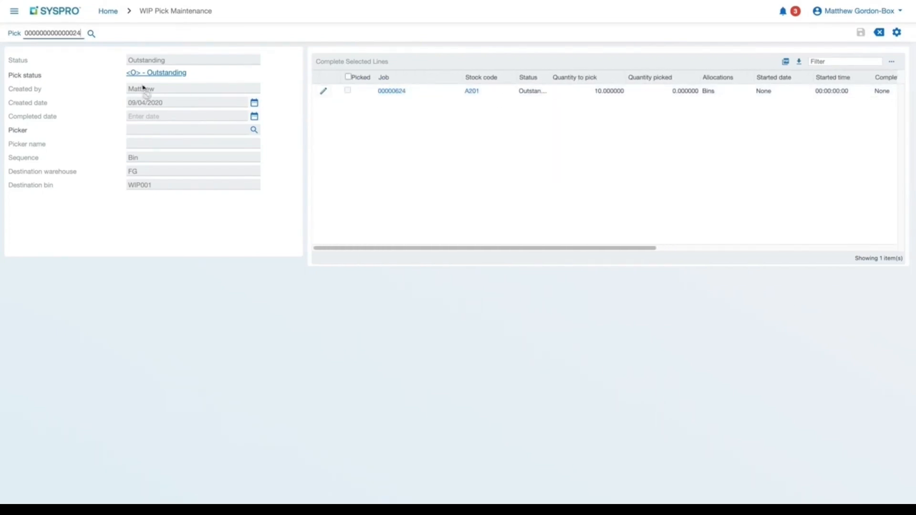
pyautogui.click(166, 75)
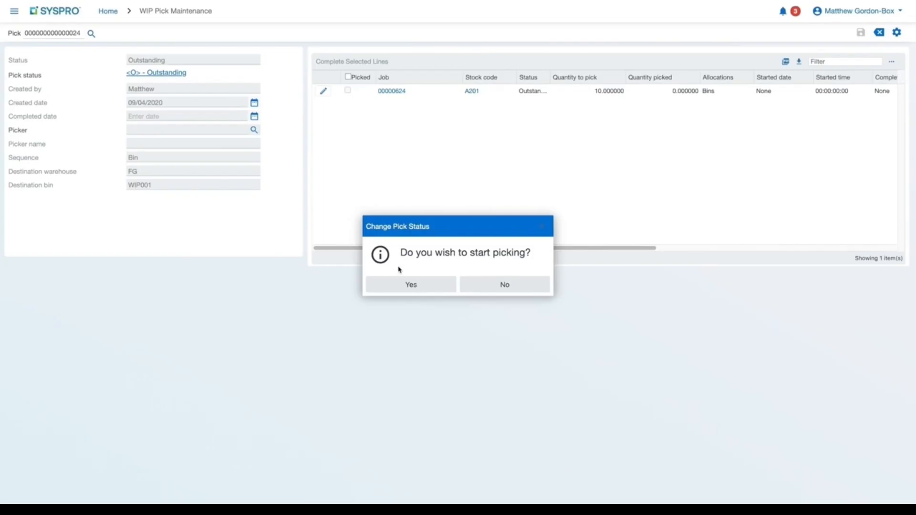
pyautogui.click(410, 286)
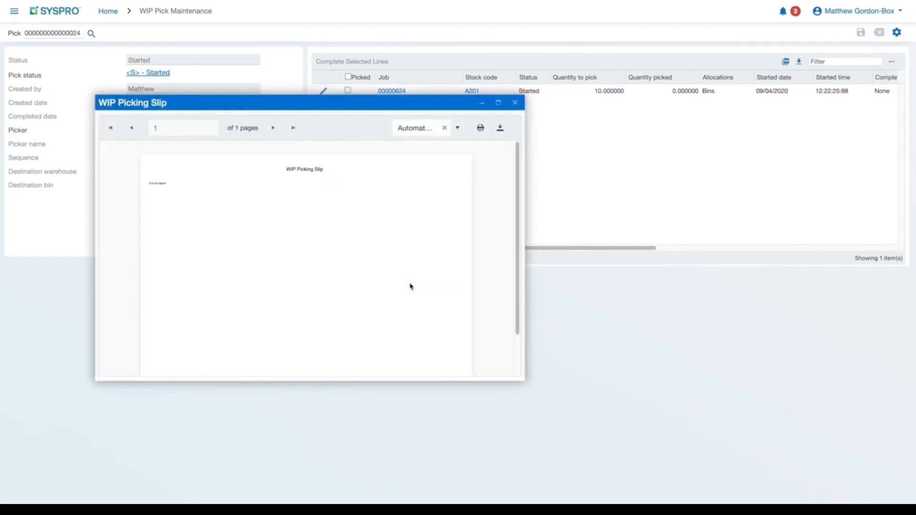
pyautogui.click(514, 101)
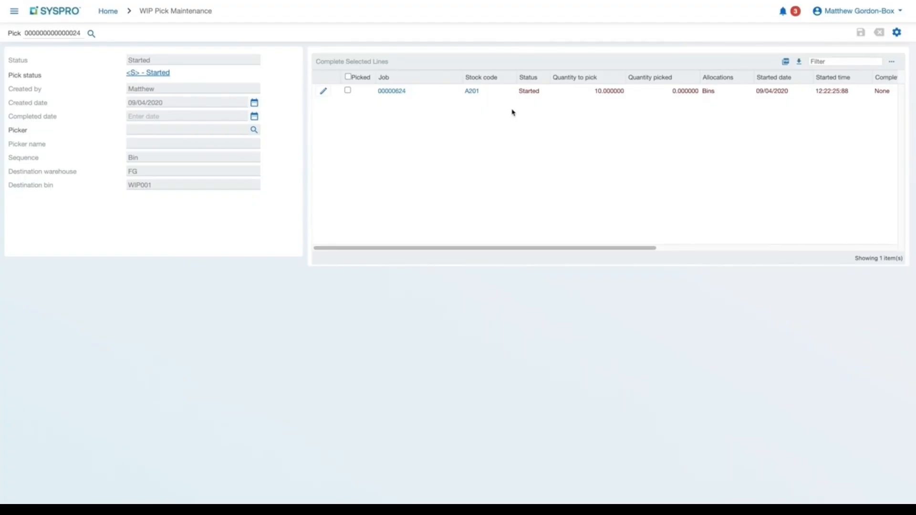
# Step: Mark all lines of the pick as picked and complete them
pyautogui.click(348, 77)
pyautogui.click(352, 64)
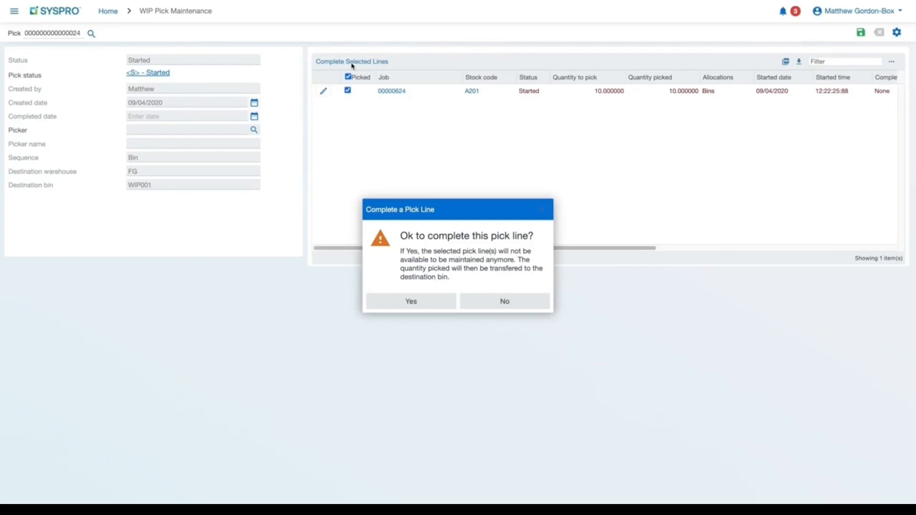
pyautogui.click(411, 301)
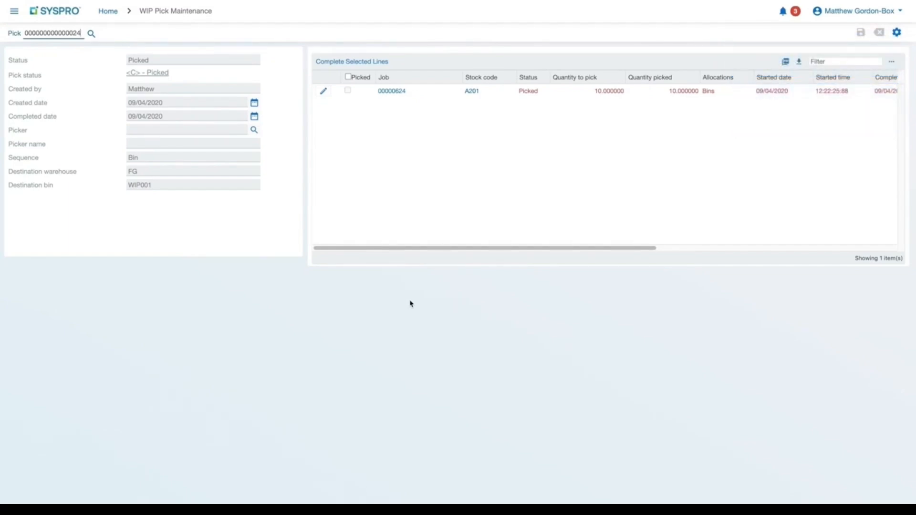
# Step: Query job 00000624 from the pick line and view its material transactions
pyautogui.rightClick(400, 92)
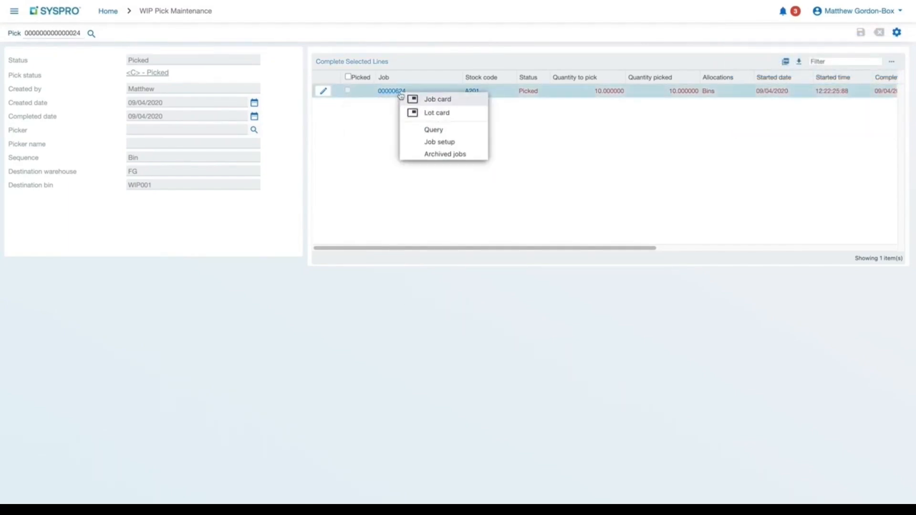
pyautogui.click(427, 132)
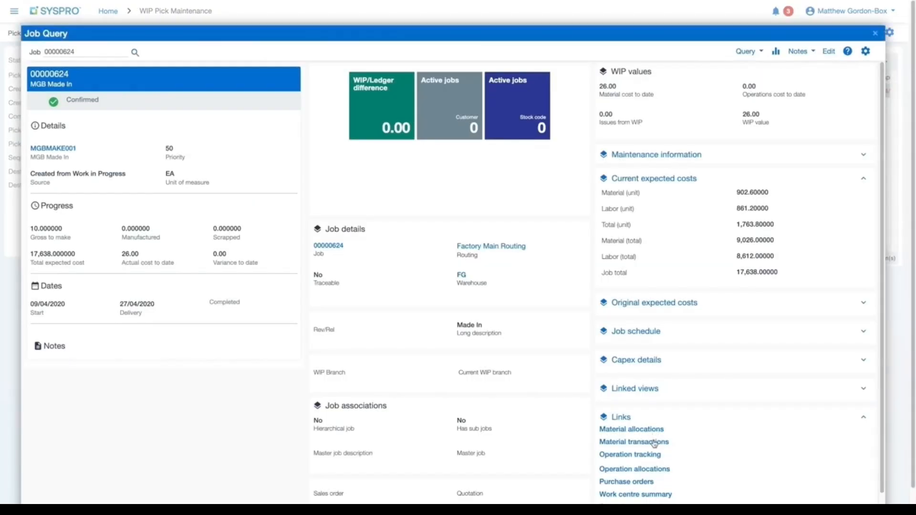
pyautogui.click(635, 442)
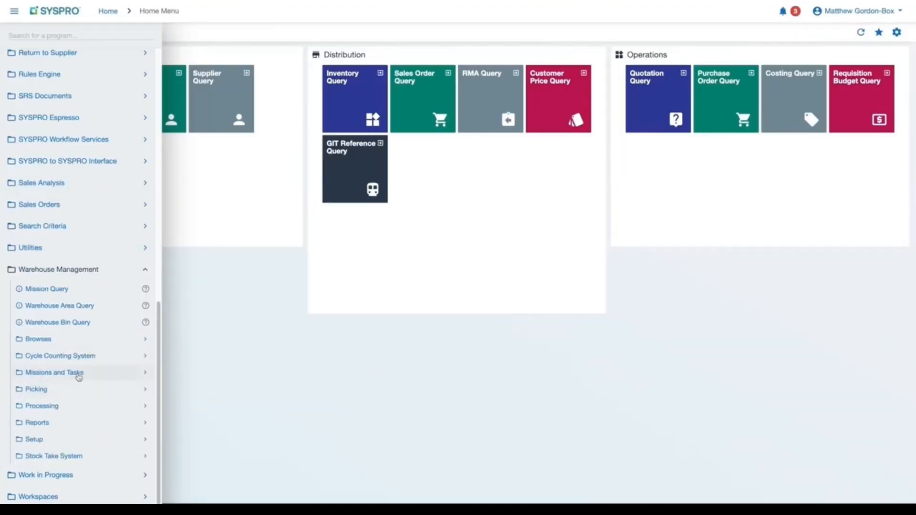
# Step: Open Mission and Task Review from the Warehouse Management missions and load the list of outstanding missions
pyautogui.click(74, 371)
pyautogui.scroll(-2, 75, 373)
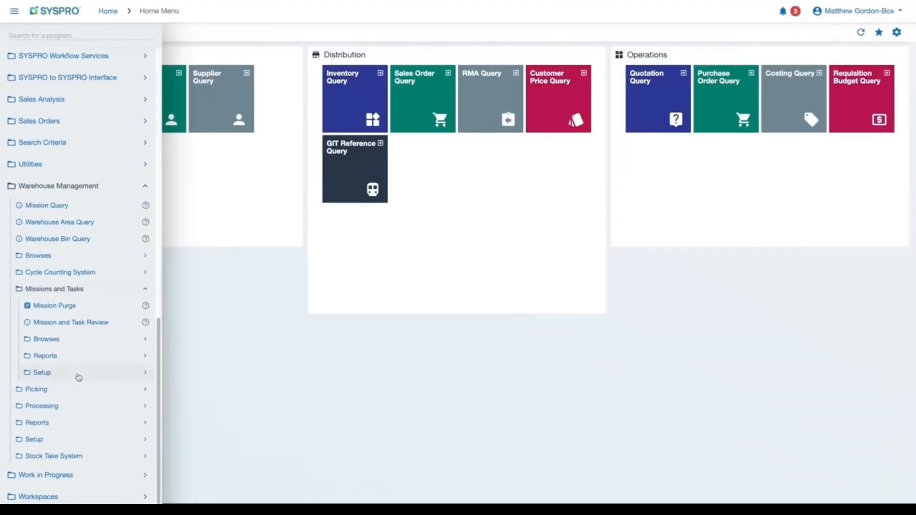
pyautogui.click(85, 323)
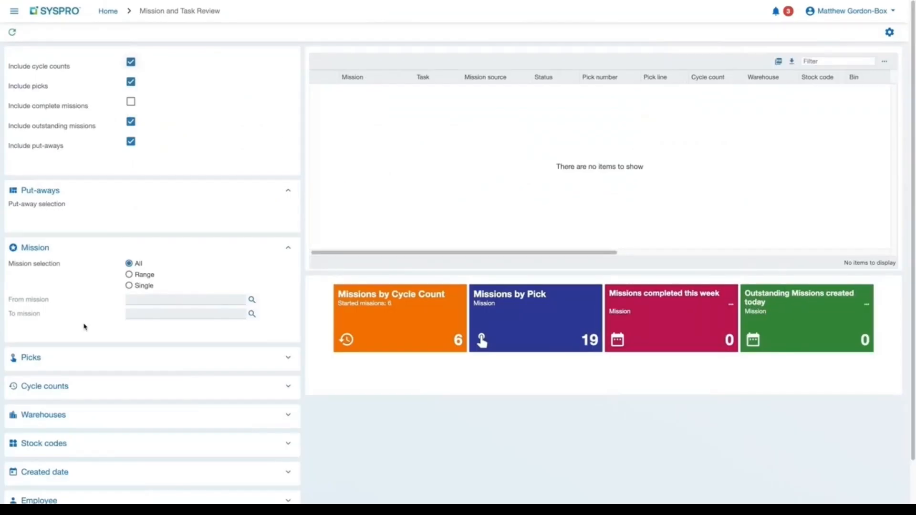
pyautogui.click(13, 32)
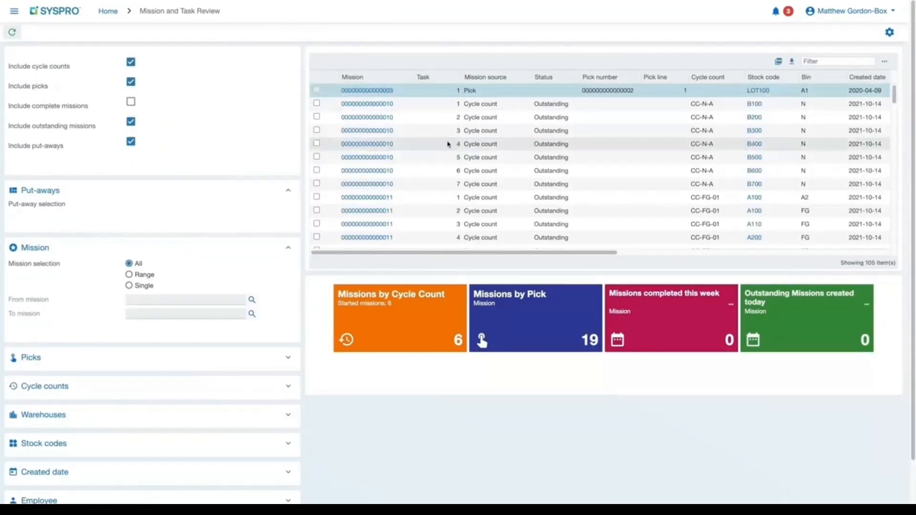
pyautogui.scroll(-10, 442, 146)
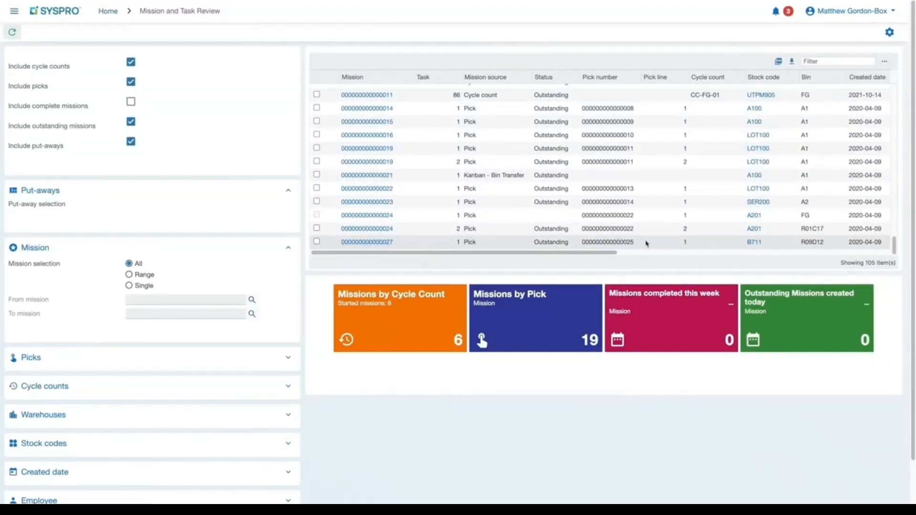
pyautogui.click(377, 243)
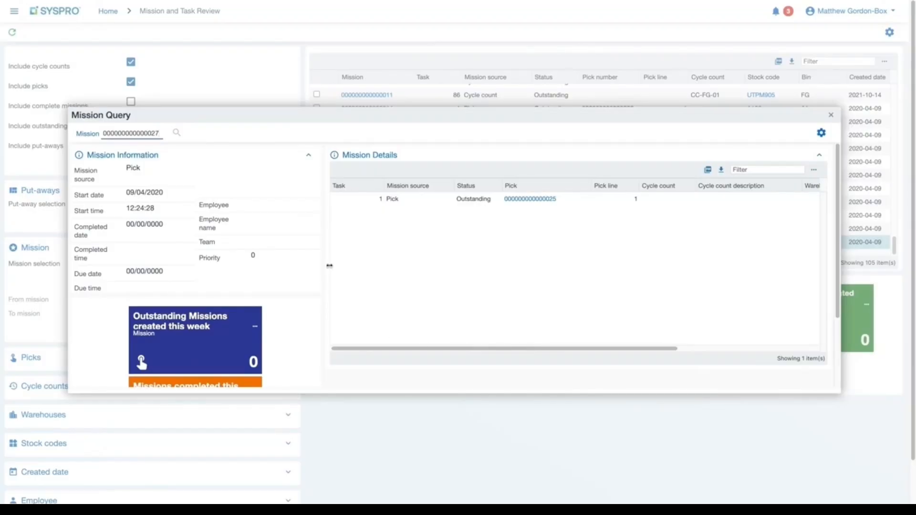
pyautogui.click(538, 200)
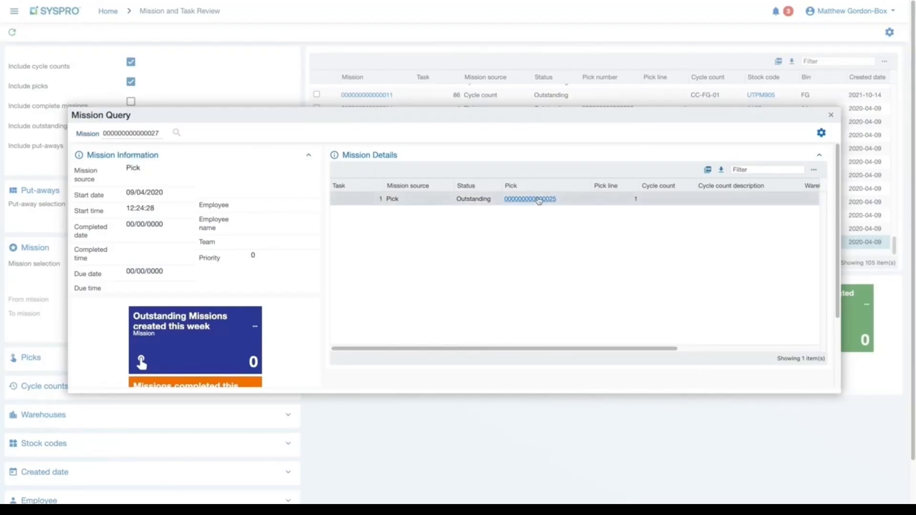
pyautogui.click(560, 216)
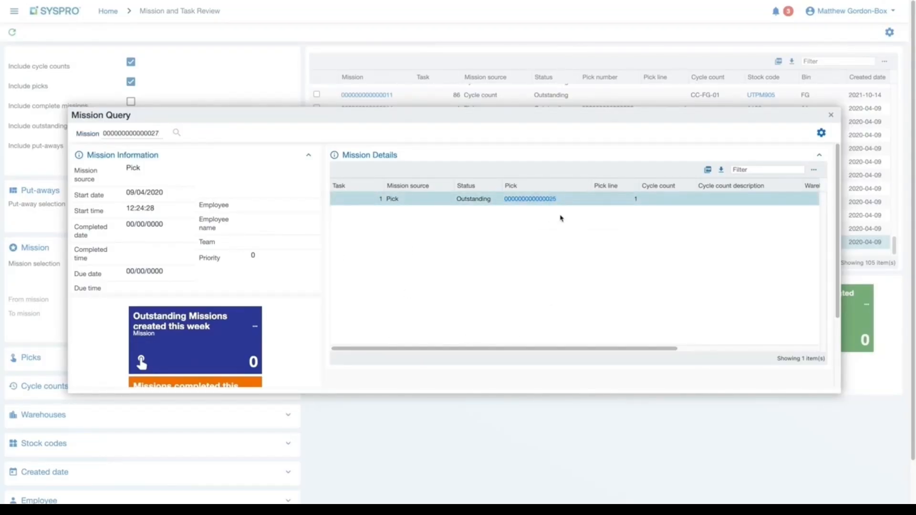